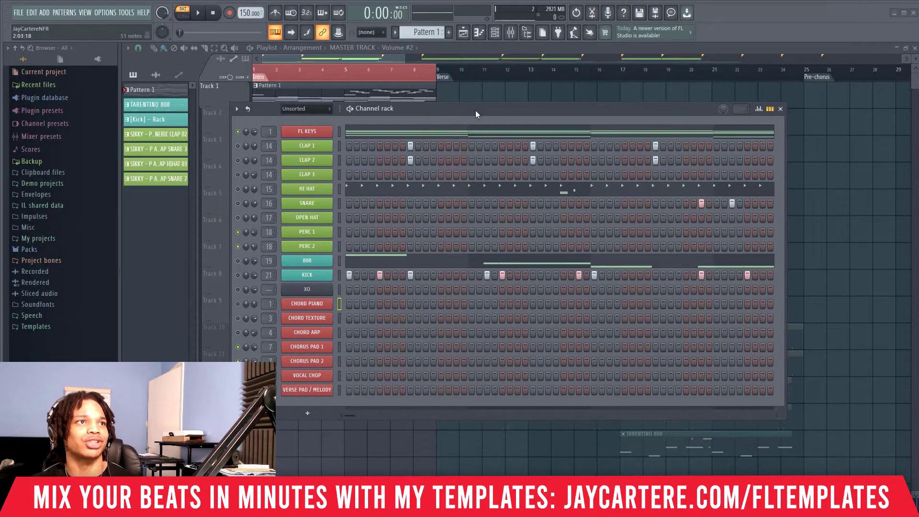
# Add a new FL Keys instrument channel to the Channel rack
pyautogui.click(496, 33)
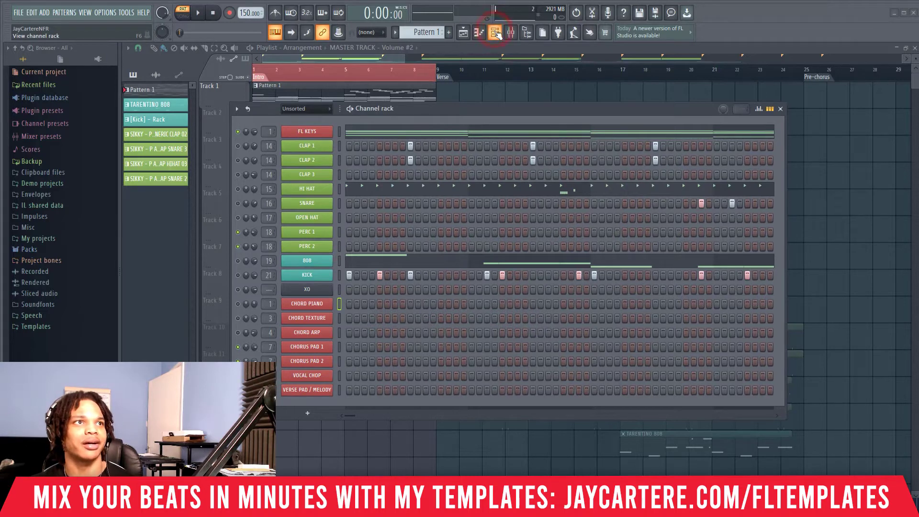
pyautogui.click(496, 32)
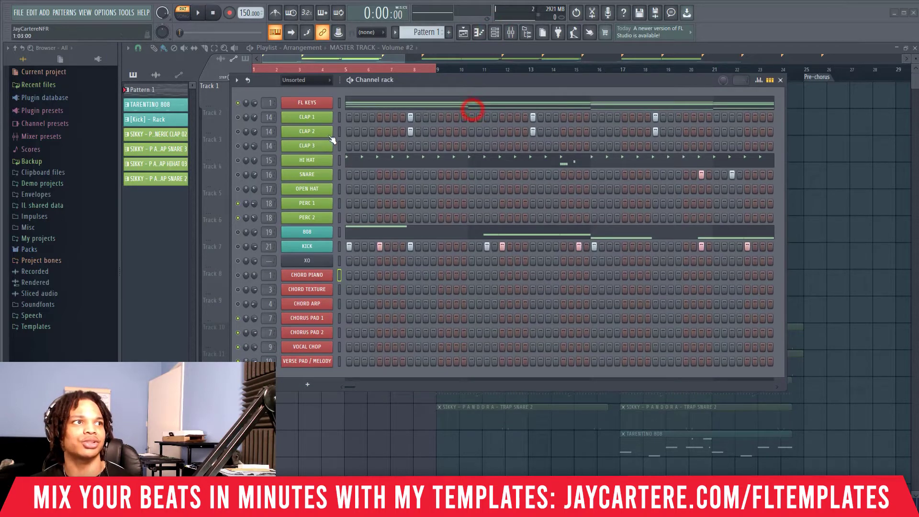
pyautogui.click(308, 385)
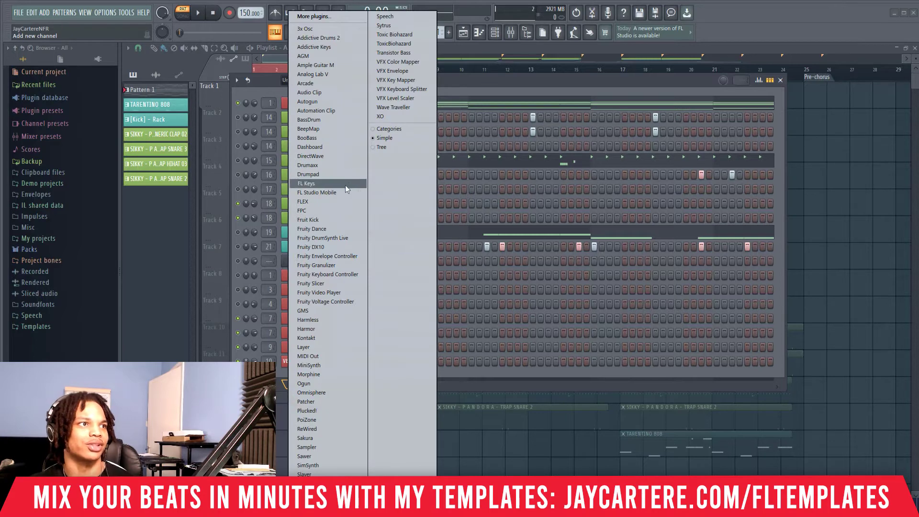
pyautogui.click(345, 185)
# Copy the FL KEYS channel's notes and paste them into the new FL Keys channel
pyautogui.rightClick(318, 99)
pyautogui.click(452, 111)
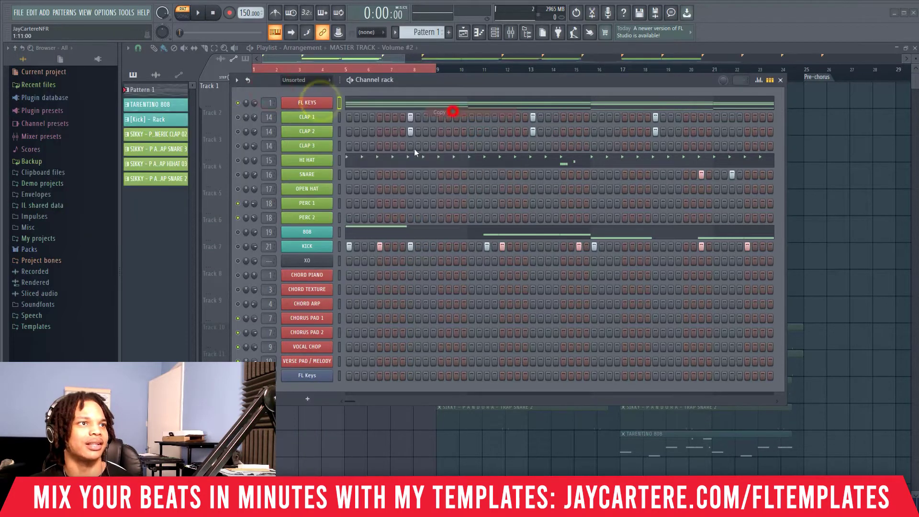
pyautogui.rightClick(307, 375)
pyautogui.moveTo(398, 372)
pyautogui.click(474, 379)
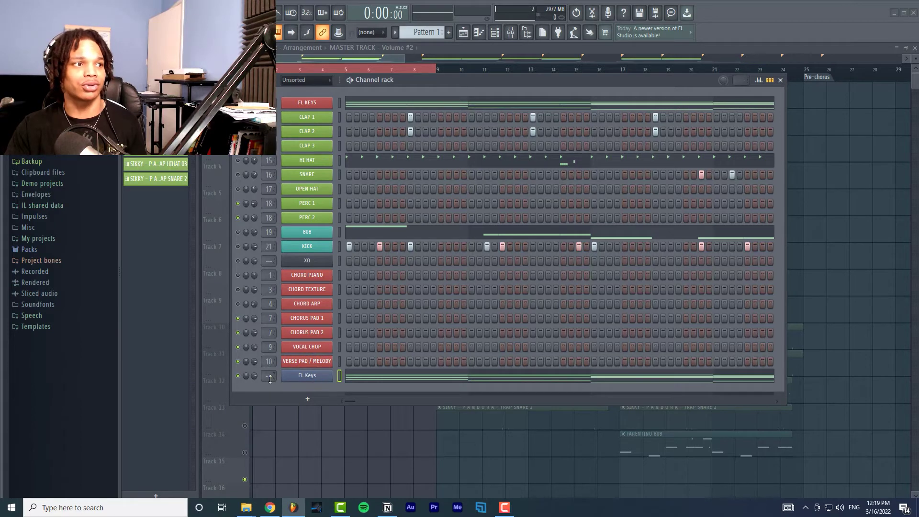
# Open the Mixer with F9 and arrange it alongside the Channel rack
pyautogui.moveTo(267, 377); pyautogui.dragTo(267, 376)
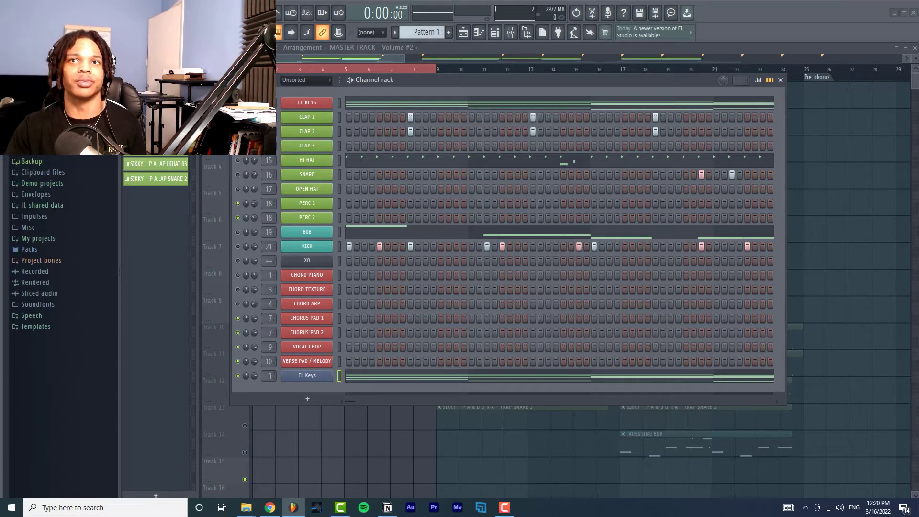
pyautogui.press('F9')
pyautogui.moveTo(838, 87); pyautogui.dragTo(500, 117)
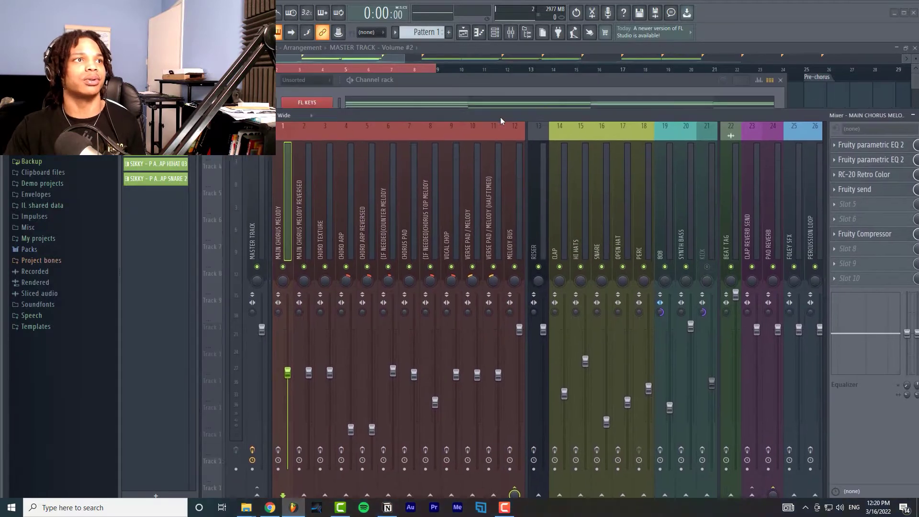
pyautogui.moveTo(474, 76); pyautogui.dragTo(336, 76)
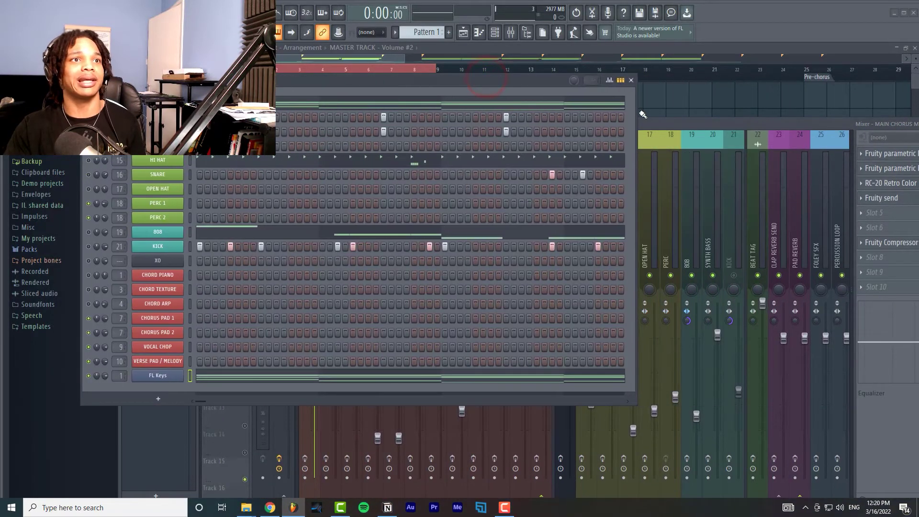
pyautogui.moveTo(649, 121); pyautogui.dragTo(601, 83)
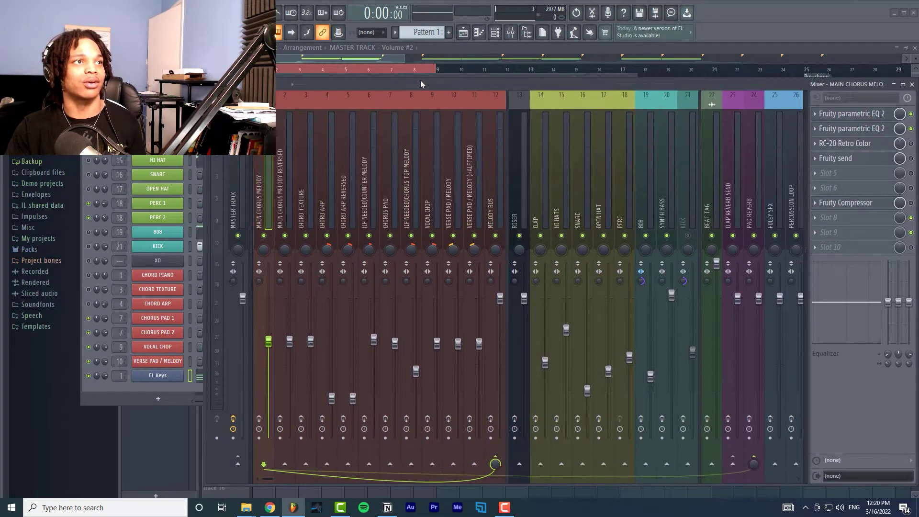
pyautogui.moveTo(420, 80); pyautogui.dragTo(468, 69)
# Change FL Keys' target mixer track, trying inserts 2, 4 and 5, while viewing inserts 1–26
pyautogui.click(119, 376)
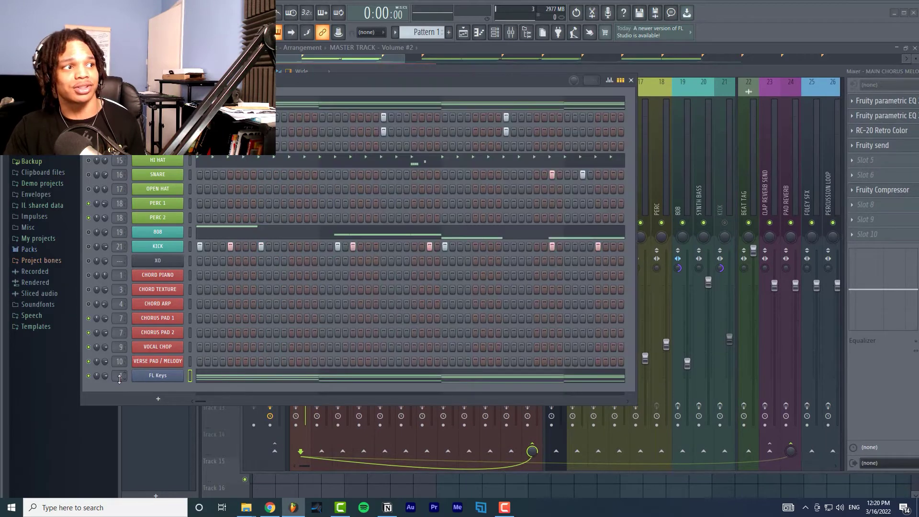
pyautogui.moveTo(119, 376); pyautogui.dragTo(119, 372)
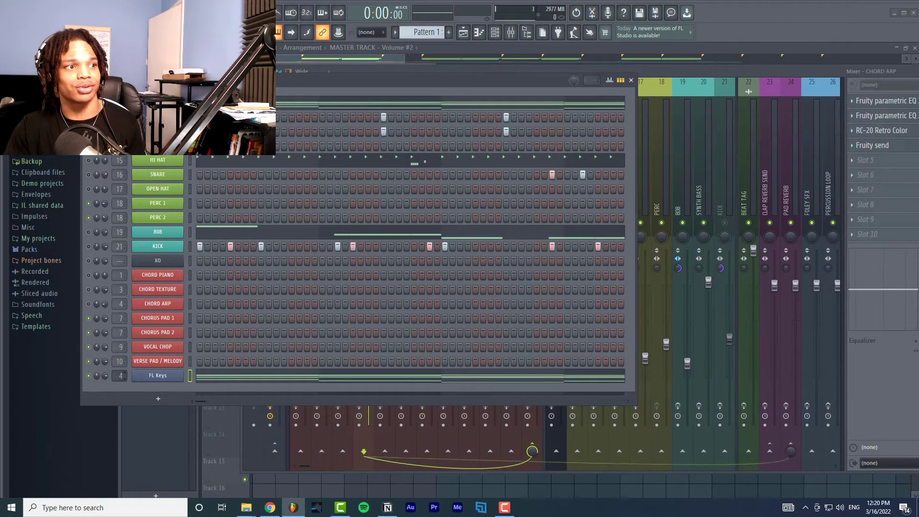
pyautogui.moveTo(368, 78); pyautogui.dragTo(803, 121)
pyautogui.moveTo(510, 69); pyautogui.dragTo(296, 73)
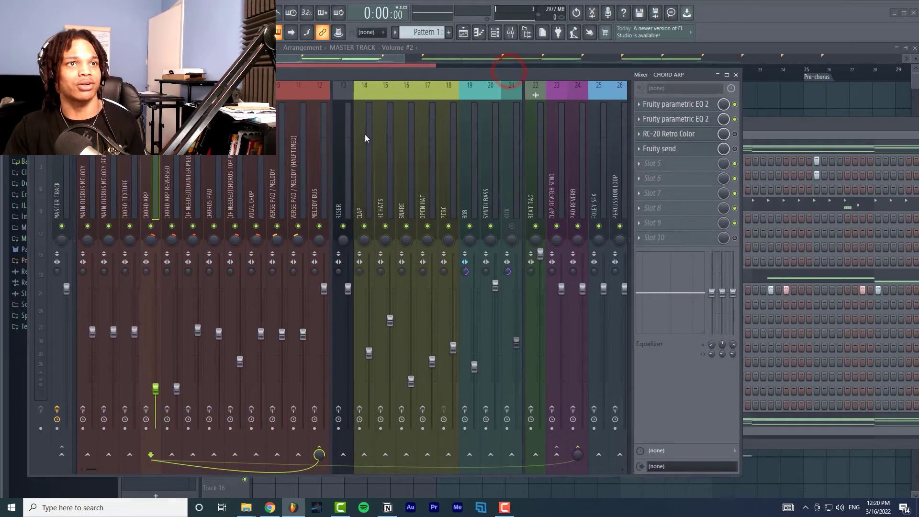
pyautogui.click(852, 130)
pyautogui.moveTo(629, 418)
pyautogui.mouseDown()
pyautogui.moveTo(633, 407)
pyautogui.moveTo(632, 425)
pyautogui.mouseUp()
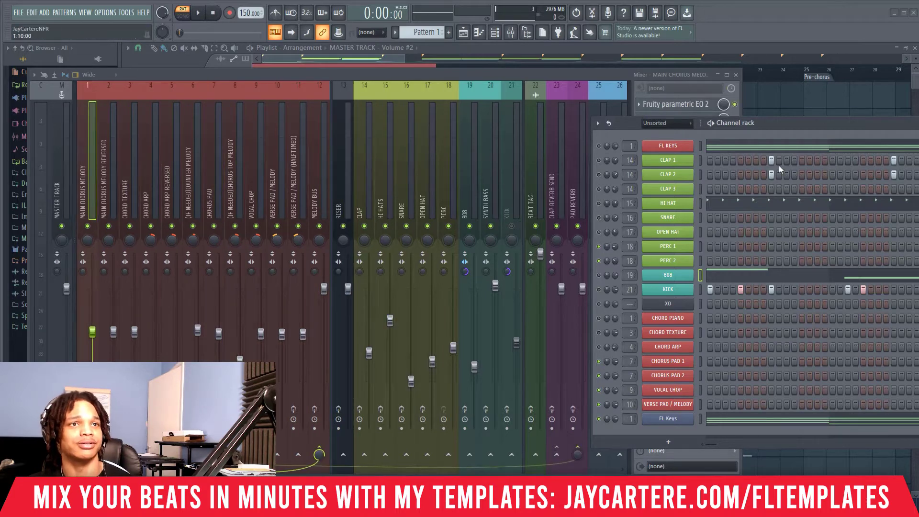
# Drag the Channel rack window left over the playlist, in front of the Mixer
pyautogui.moveTo(792, 131); pyautogui.dragTo(775, 130)
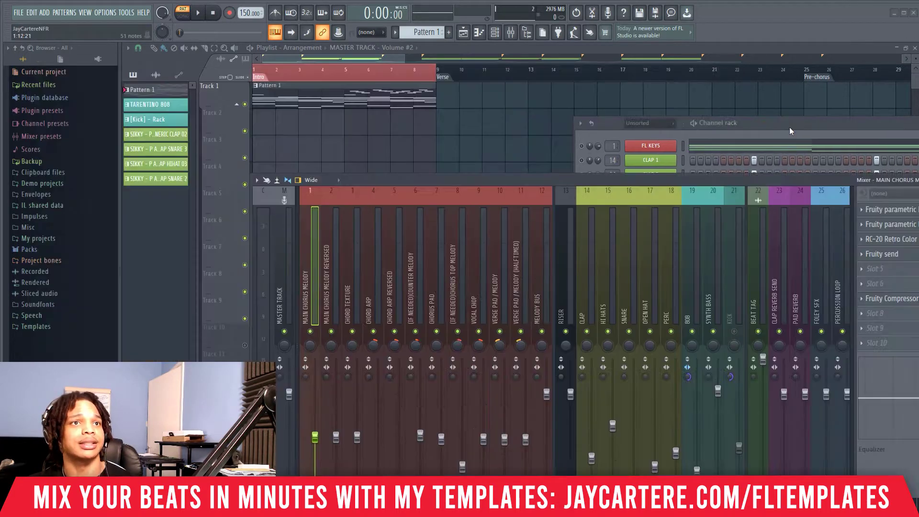
pyautogui.moveTo(789, 128); pyautogui.dragTo(524, 127)
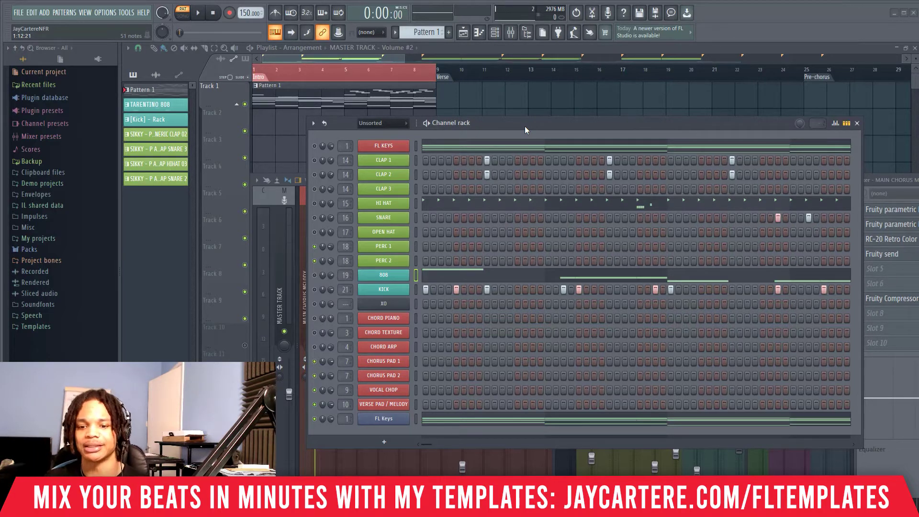
# Set FL Keys' target mixer track to 1, MAIN CHORUS MELODY
pyautogui.moveTo(524, 126); pyautogui.dragTo(498, 87)
pyautogui.click(320, 380)
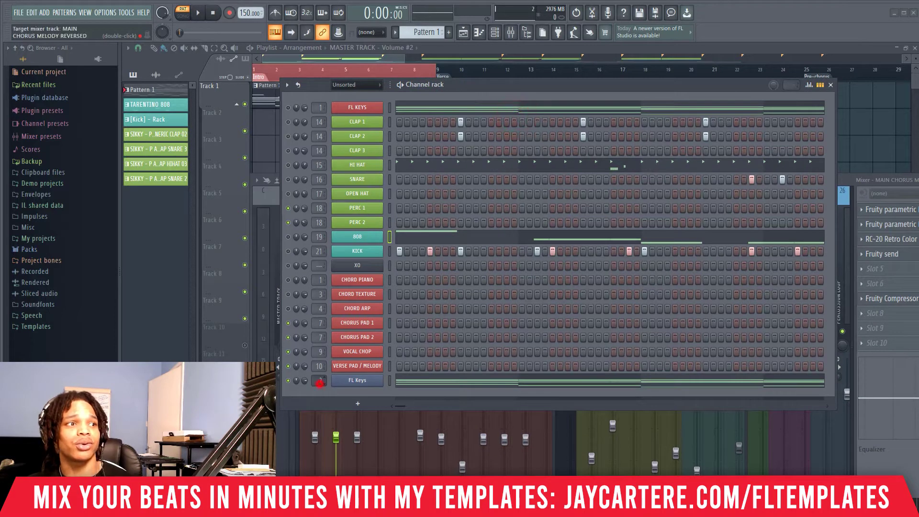
pyautogui.scroll(1, 318, 381)
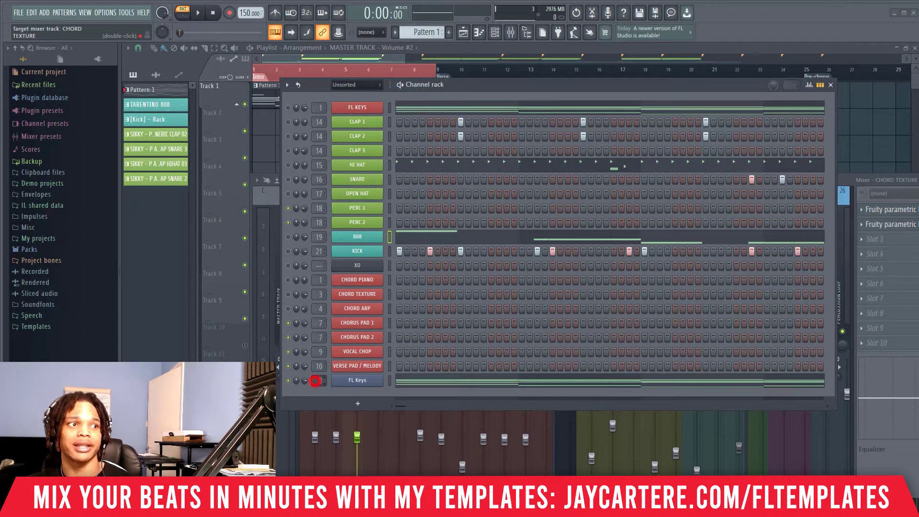
pyautogui.scroll(-1, 317, 381)
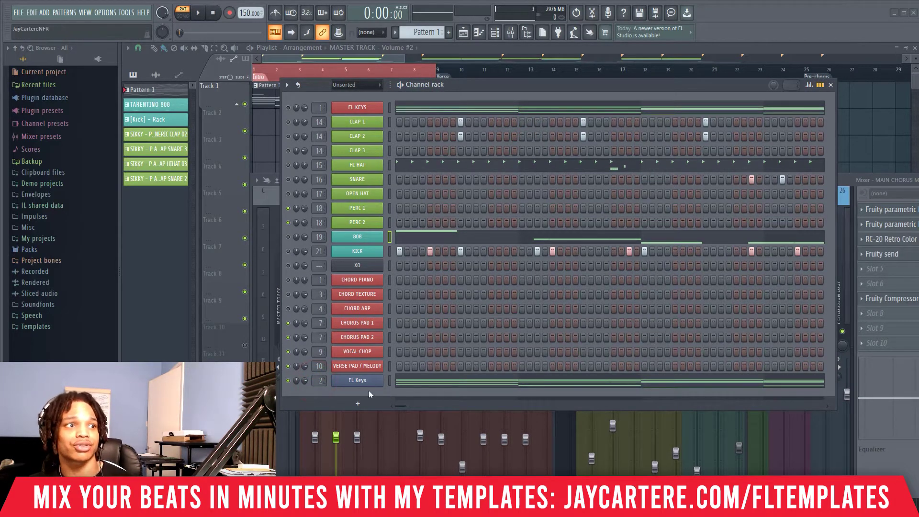
pyautogui.scroll(-1, 318, 381)
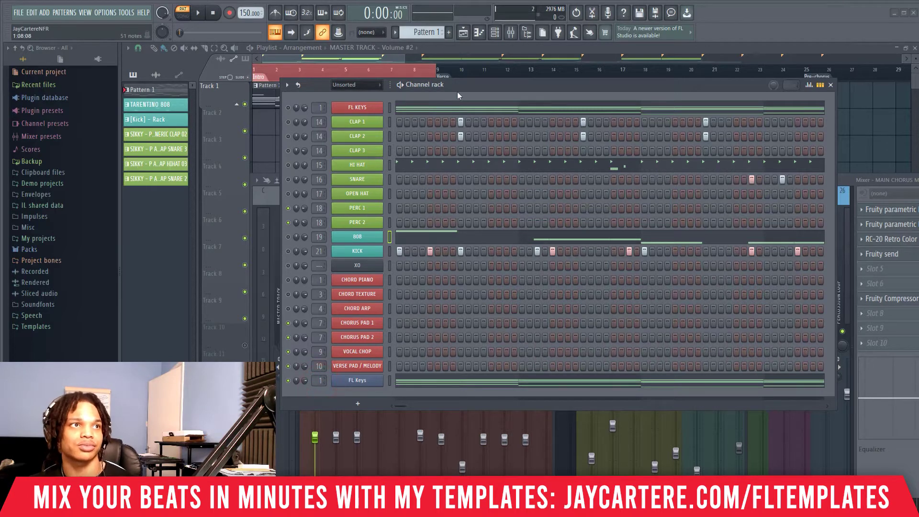
# Move the Channel rack down and right to expose most of the mixer tracks
pyautogui.moveTo(457, 92); pyautogui.dragTo(567, 90)
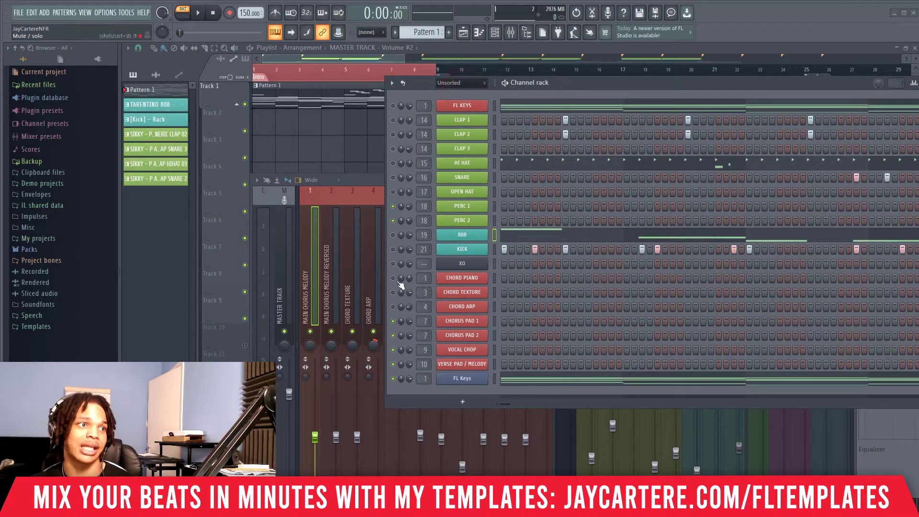
pyautogui.moveTo(607, 84); pyautogui.dragTo(636, 117)
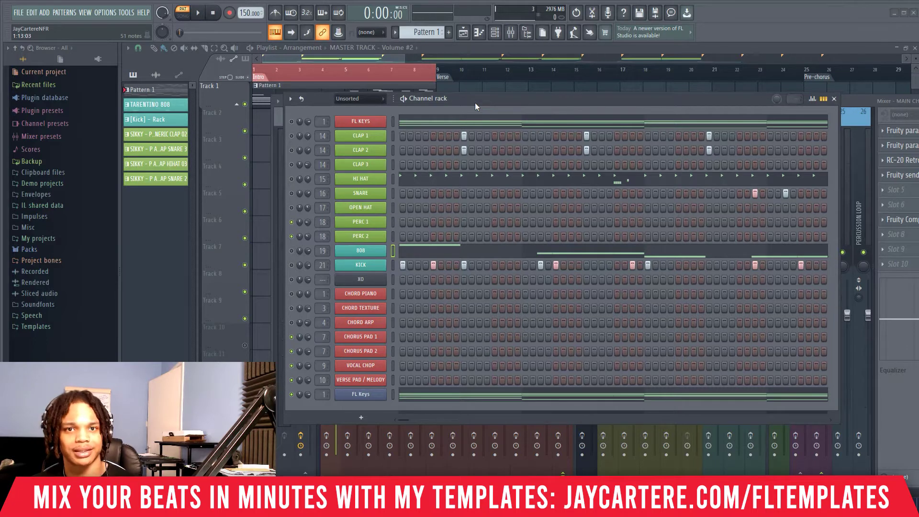
pyautogui.moveTo(501, 99); pyautogui.dragTo(495, 97)
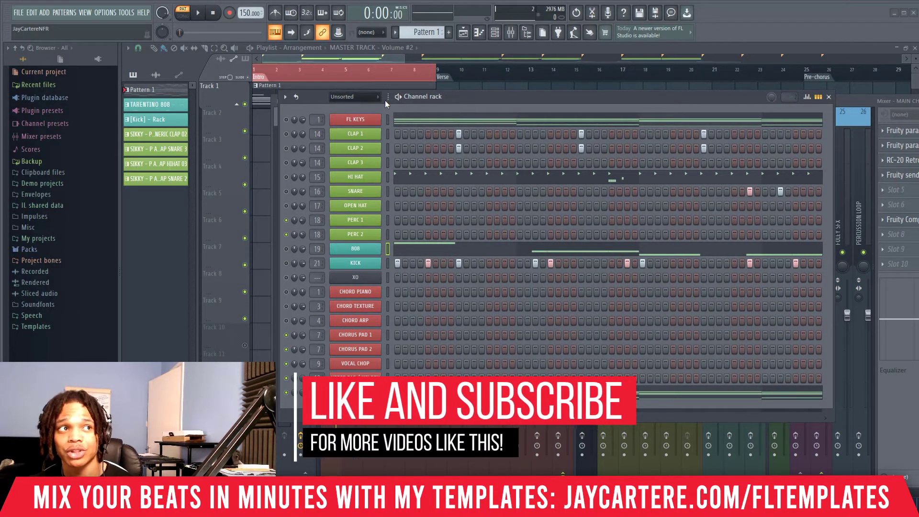
# Switch the Channel rack group filter between All and Audio channels
pyautogui.click(369, 101)
pyautogui.click(358, 106)
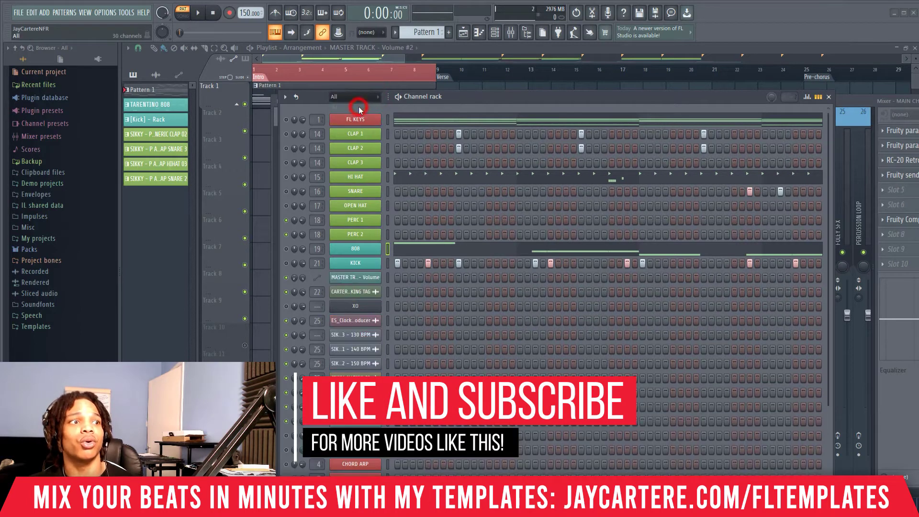
pyautogui.click(358, 101)
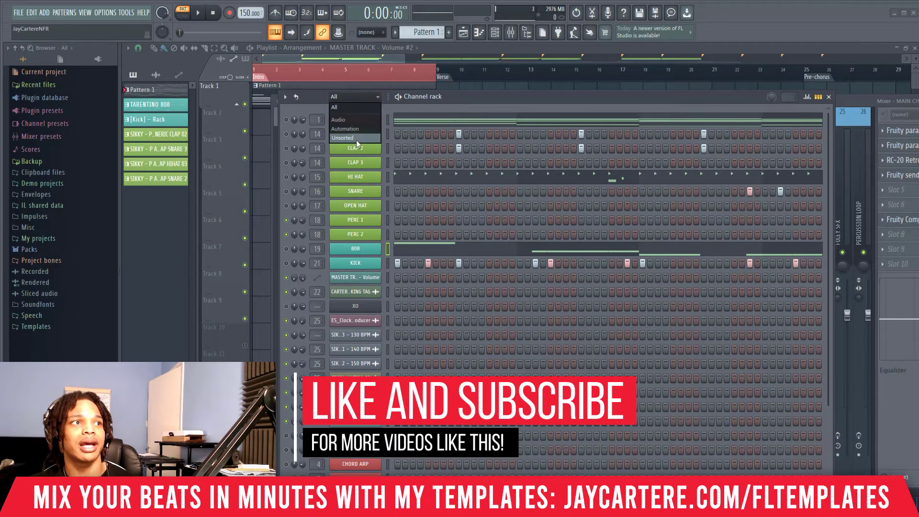
pyautogui.click(350, 119)
pyautogui.click(353, 98)
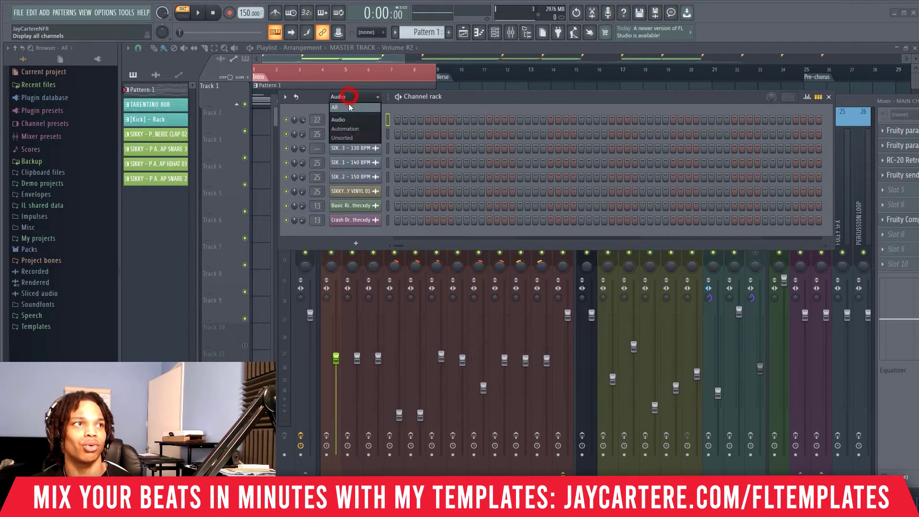
pyautogui.click(348, 104)
pyautogui.click(467, 94)
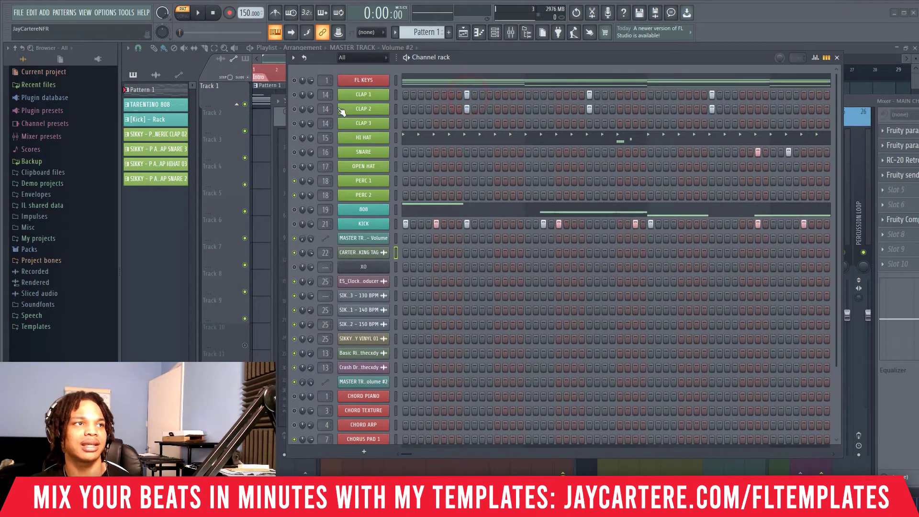
# Filter the rack to Audio channels and send the 130 BPM loop channel to Master
pyautogui.click(362, 58)
pyautogui.click(366, 82)
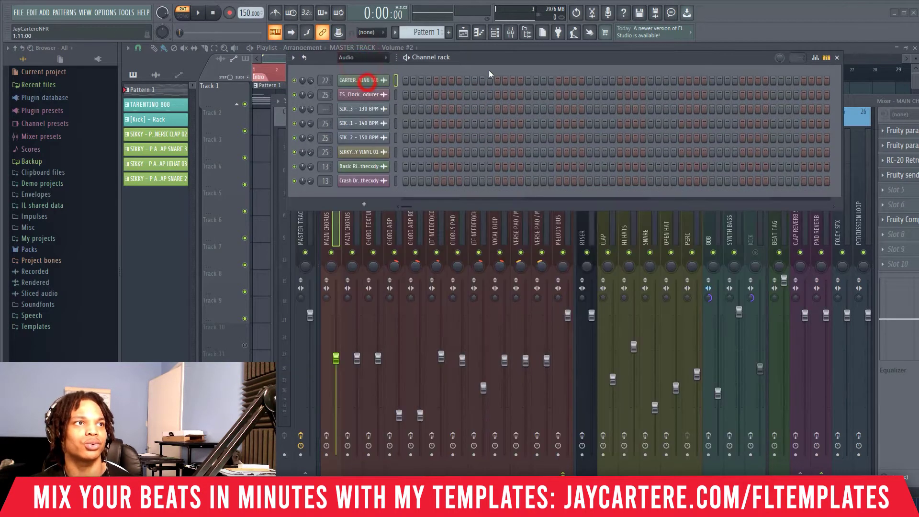
pyautogui.moveTo(476, 74); pyautogui.dragTo(561, 89)
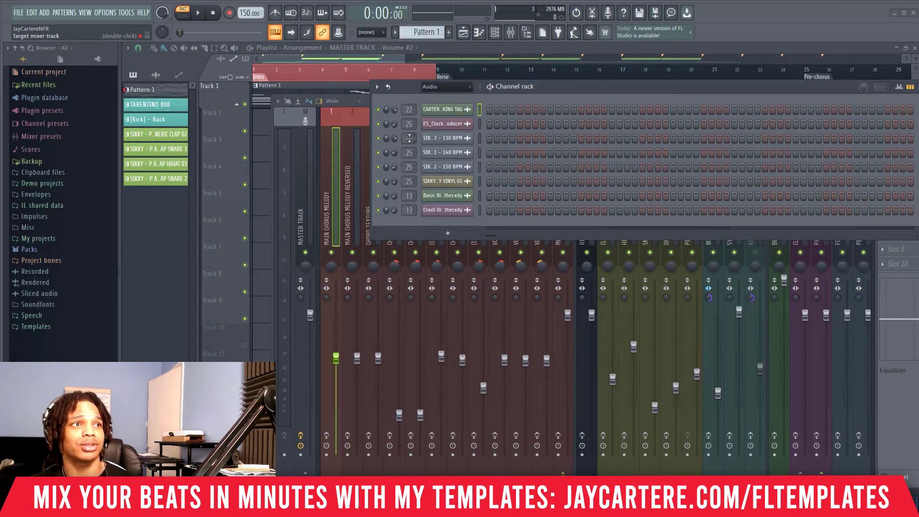
pyautogui.moveTo(409, 137); pyautogui.dragTo(409, 147)
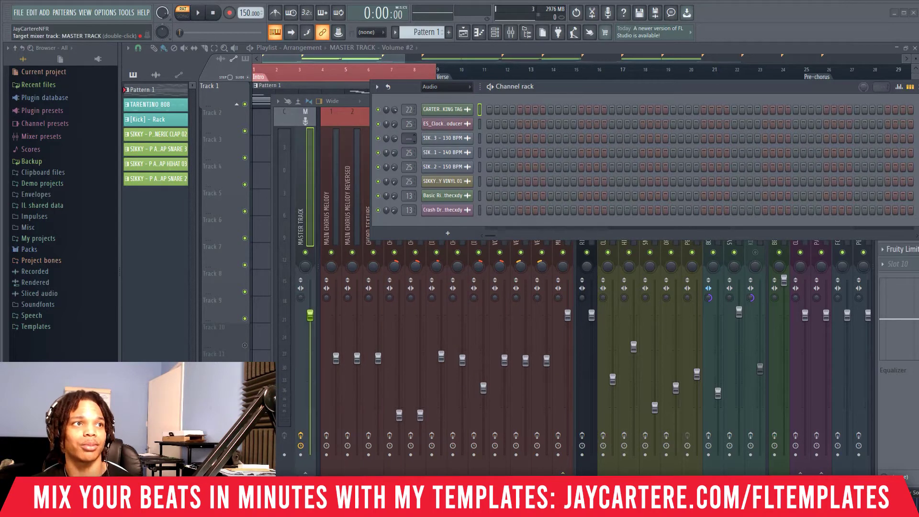
# Open the 130 BPM loop channel's settings window, move it aside and close it
pyautogui.click(443, 138)
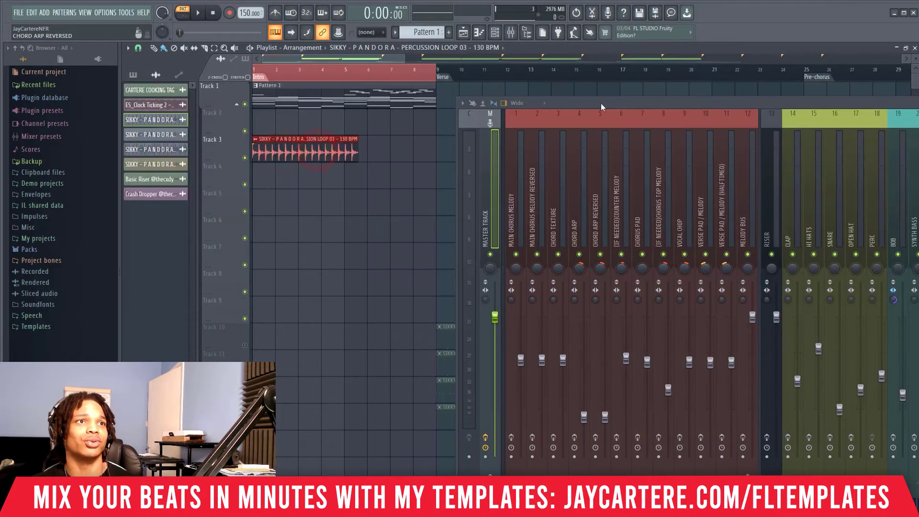
pyautogui.click(604, 103)
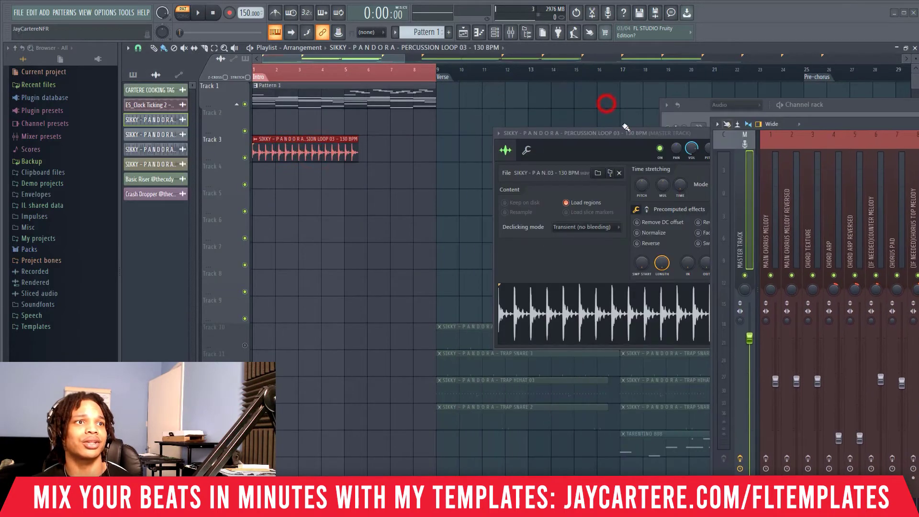
pyautogui.moveTo(615, 135); pyautogui.dragTo(409, 124)
pyautogui.click(642, 134)
# Return the Track 3 audio clip's mixer target to Master and show mixer inserts 1–17
pyautogui.doubleClick(293, 151)
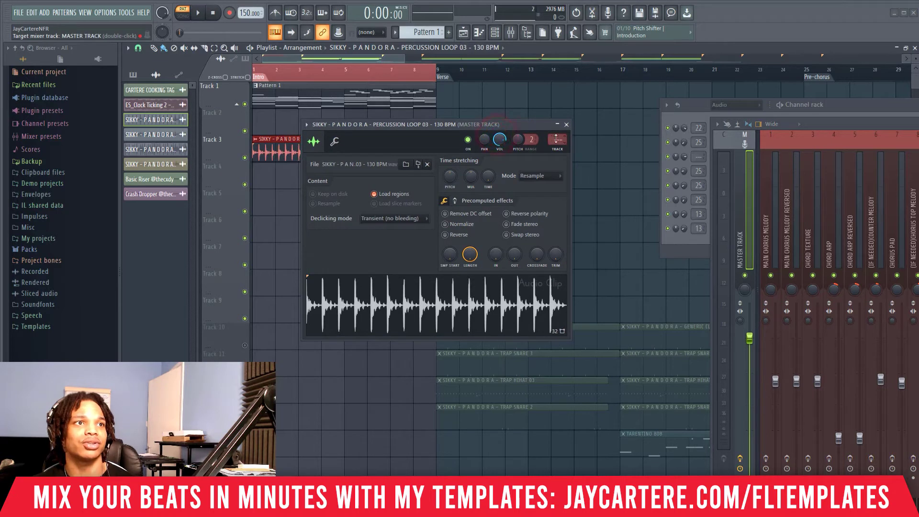
pyautogui.moveTo(557, 139)
pyautogui.mouseDown()
pyautogui.moveTo(556, 130)
pyautogui.moveTo(556, 140)
pyautogui.mouseUp()
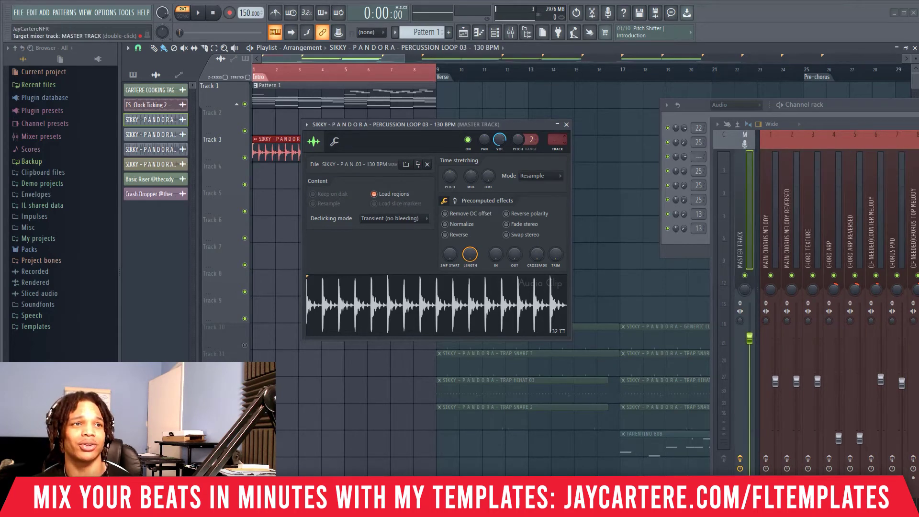
pyautogui.click(566, 124)
pyautogui.moveTo(828, 126); pyautogui.dragTo(632, 132)
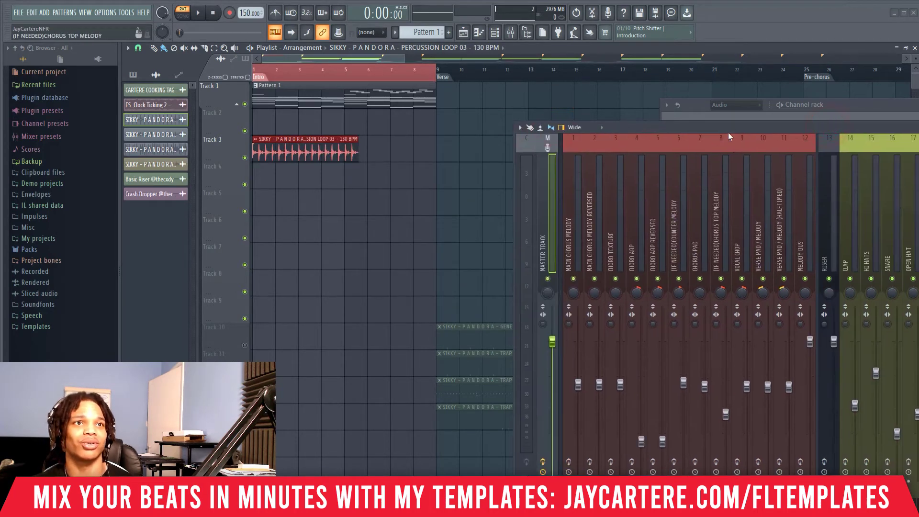
# Route the selected loop channel to insert 11, VERSE PAD / MELODY (HALFTIMED), via Channel routing
pyautogui.moveTo(727, 132); pyautogui.dragTo(524, 131)
pyautogui.rightClick(557, 201)
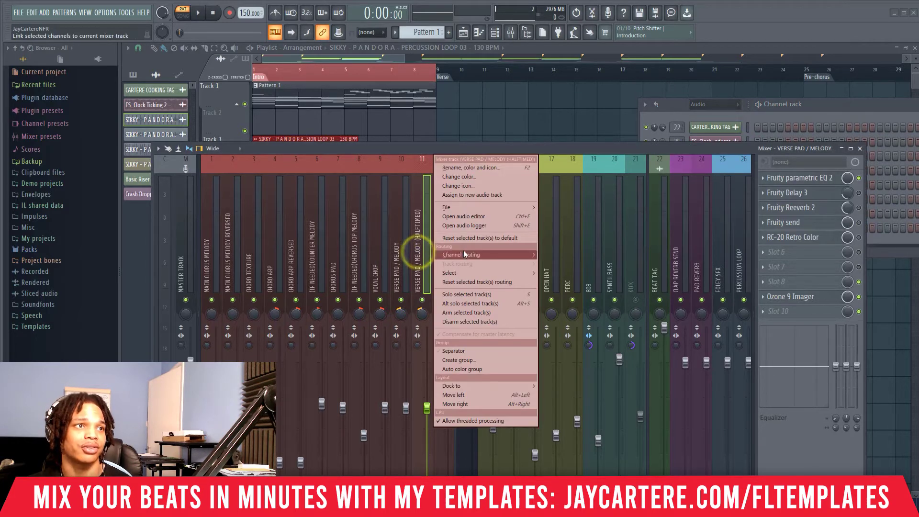
pyautogui.moveTo(463, 254)
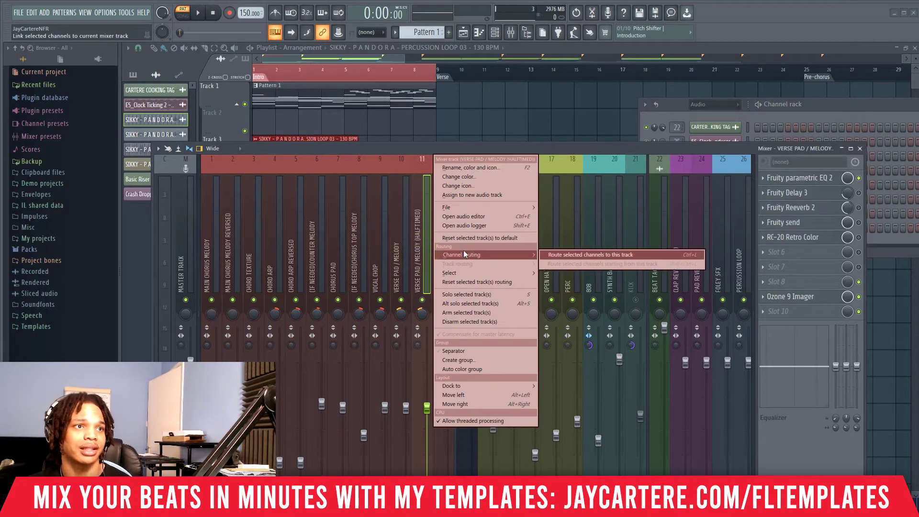
pyautogui.click(572, 255)
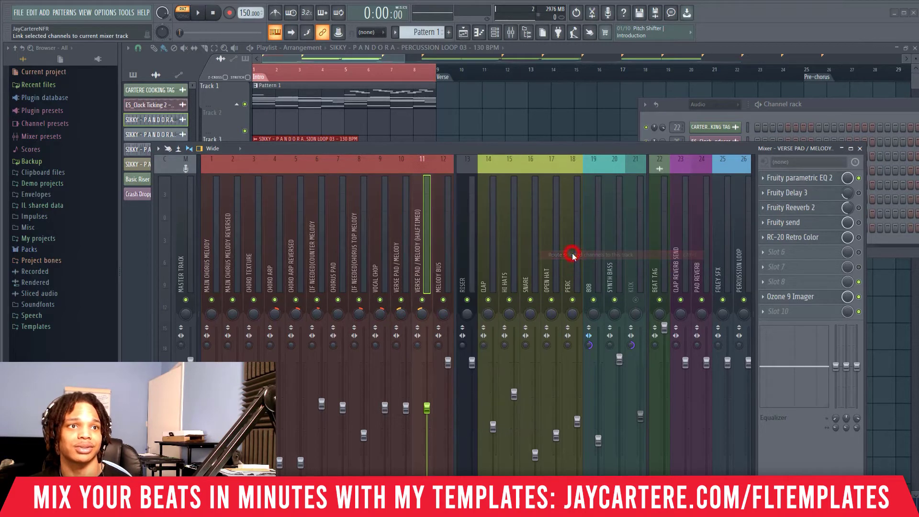
pyautogui.click(840, 103)
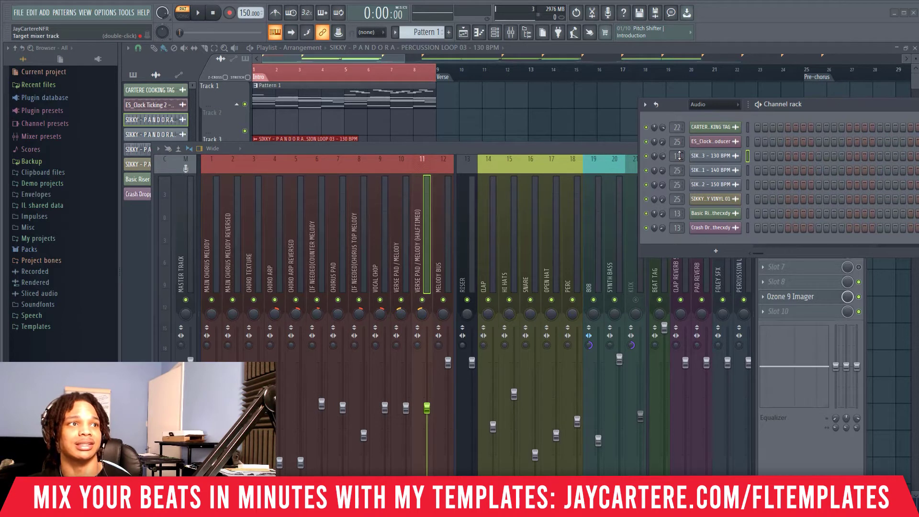
# Reset SIK..3's target track to 11 and raise the Mixer showing insert 11's effects chain
pyautogui.moveTo(680, 155); pyautogui.dragTo(680, 155)
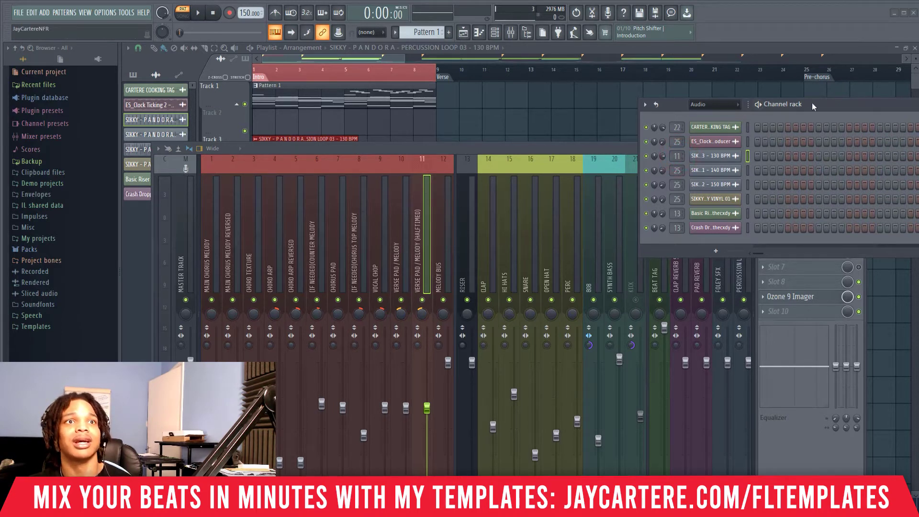
pyautogui.moveTo(812, 103); pyautogui.dragTo(888, 111)
pyautogui.moveTo(753, 163); pyautogui.dragTo(758, 163)
pyautogui.moveTo(878, 113); pyautogui.dragTo(918, 109)
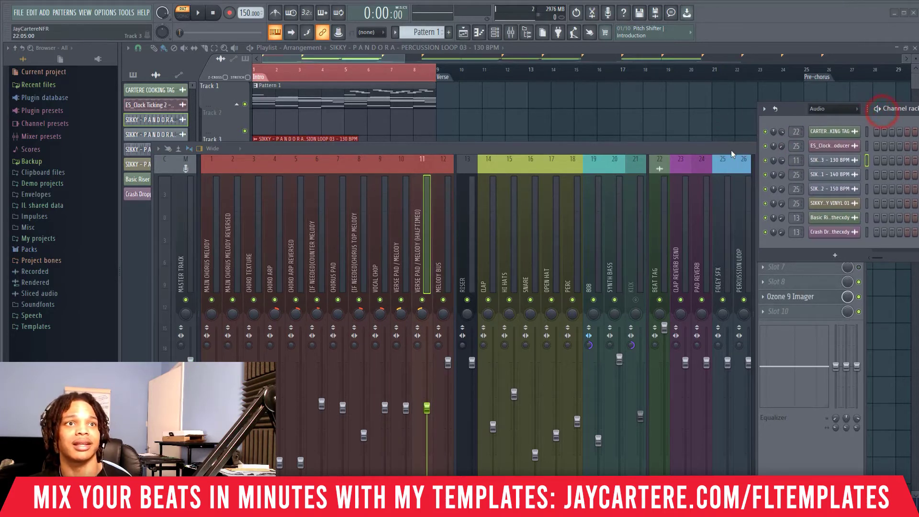
pyautogui.moveTo(731, 150); pyautogui.dragTo(695, 134)
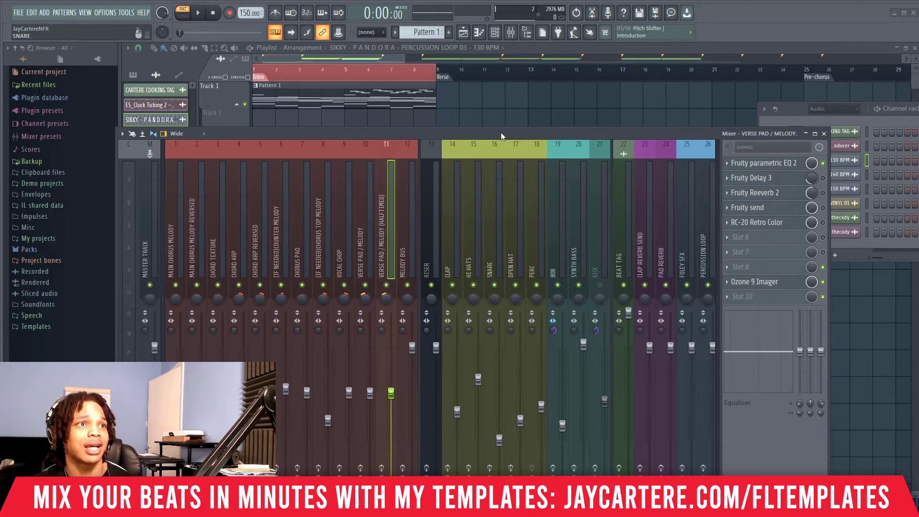
# Reposition the Mixer window so its full row of named inserts is visible
pyautogui.moveTo(500, 133); pyautogui.dragTo(565, 124)
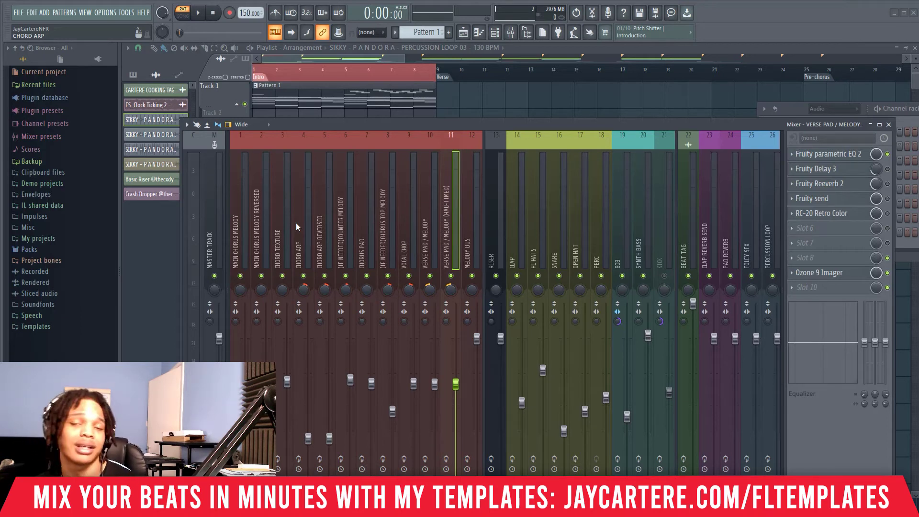
pyautogui.moveTo(480, 122); pyautogui.dragTo(460, 93)
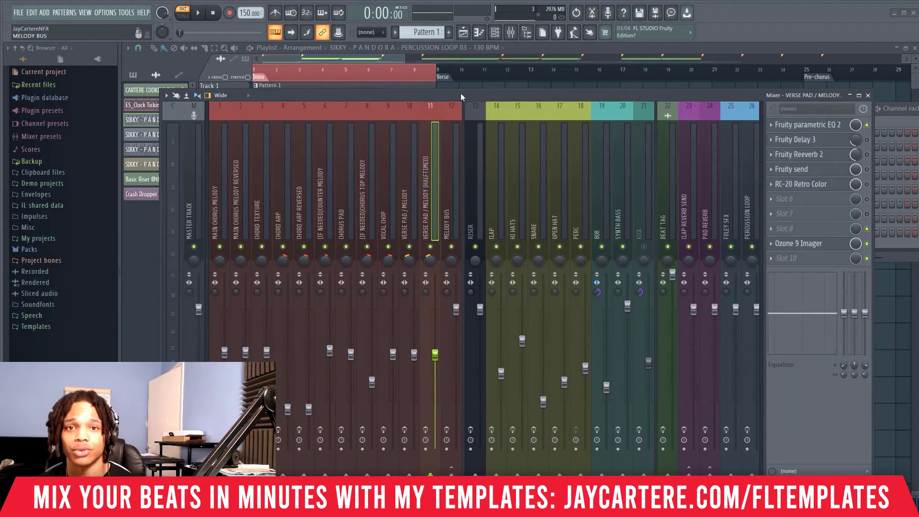